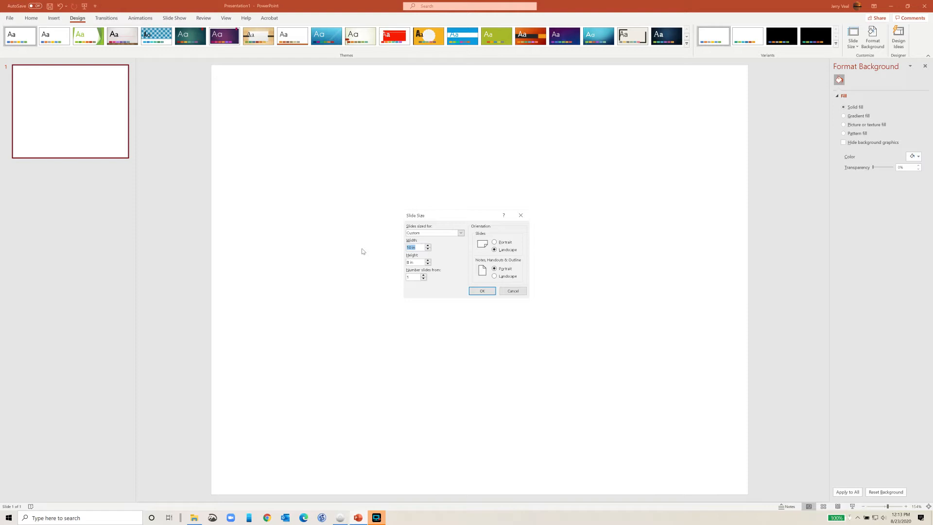
Set the custom slide size to 8 in wide by 10 in high, maximizing the content for the new size.
drag(414, 263, 382, 263)
text(10)
click(485, 291)
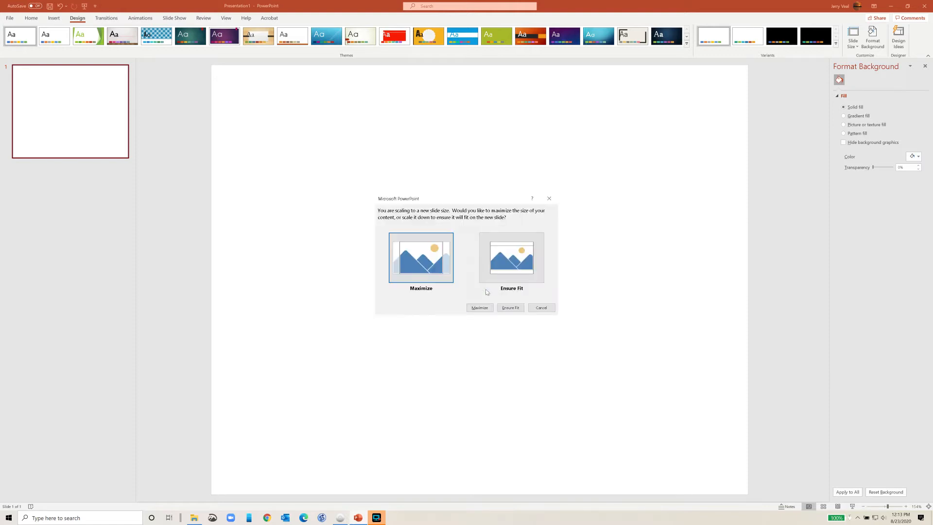
click(479, 308)
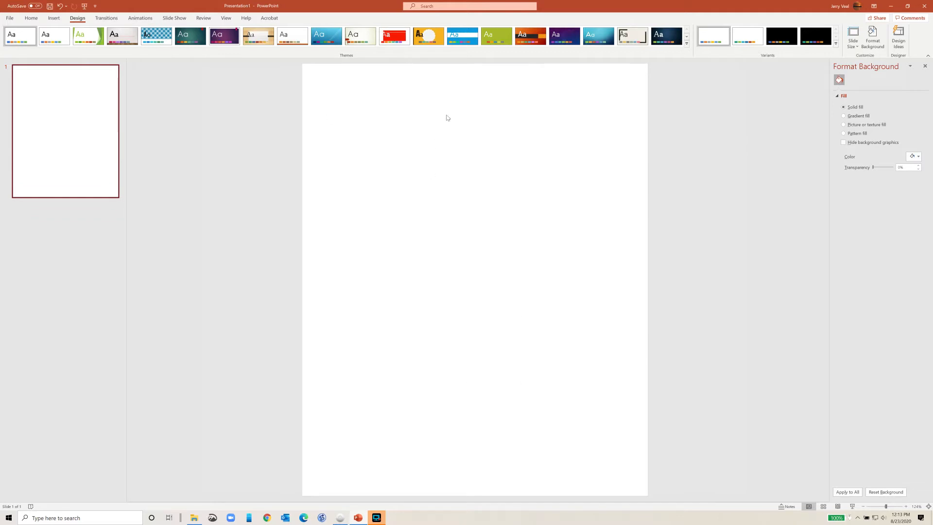
Check the slide's width, height and orientation in the custom slide size settings.
click(853, 41)
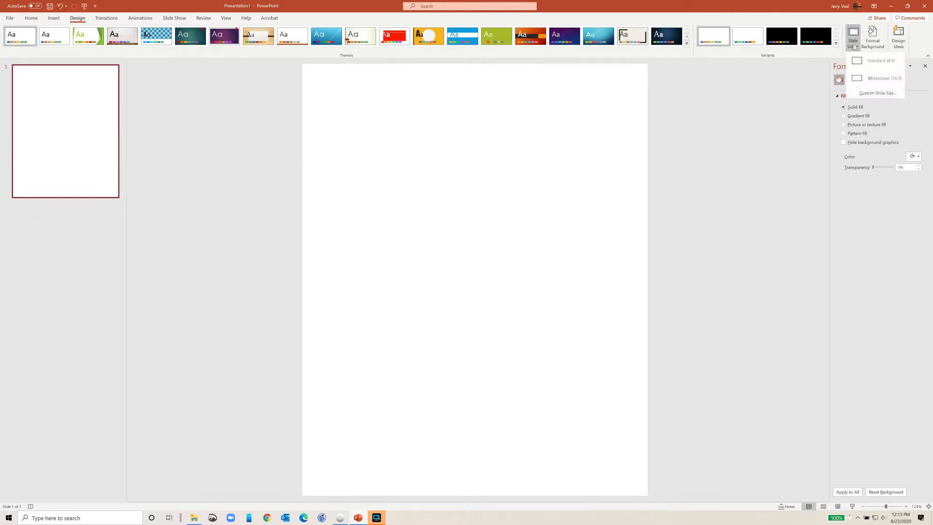
click(877, 93)
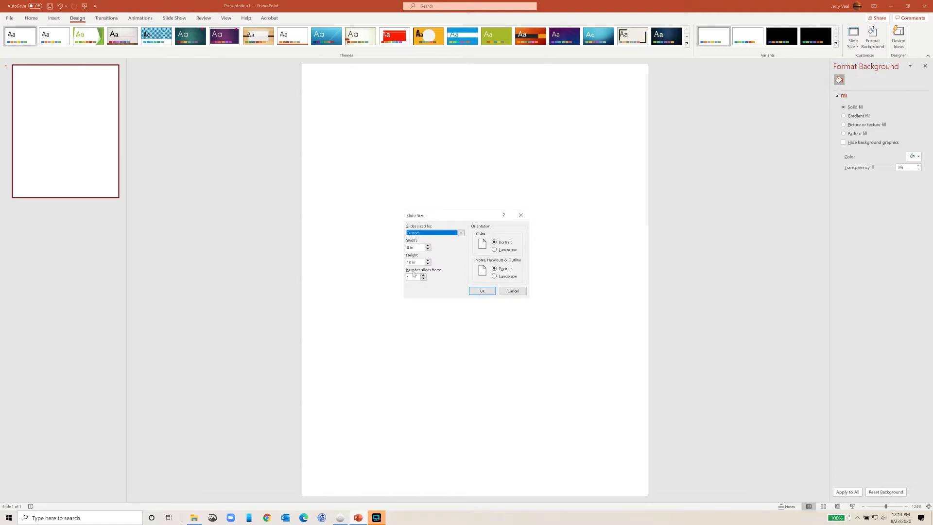
click(487, 292)
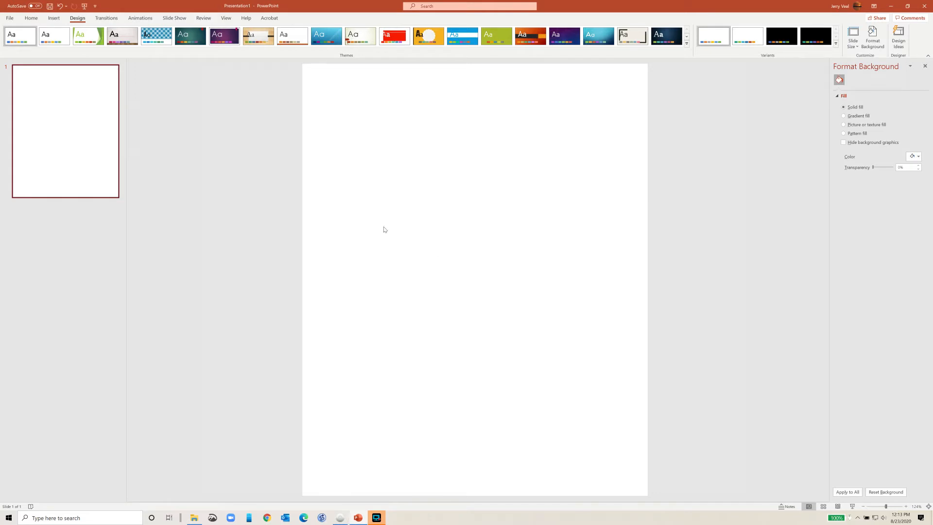
Give the slide background a dense, fine pattern fill with black as the foreground color.
right_click(448, 281)
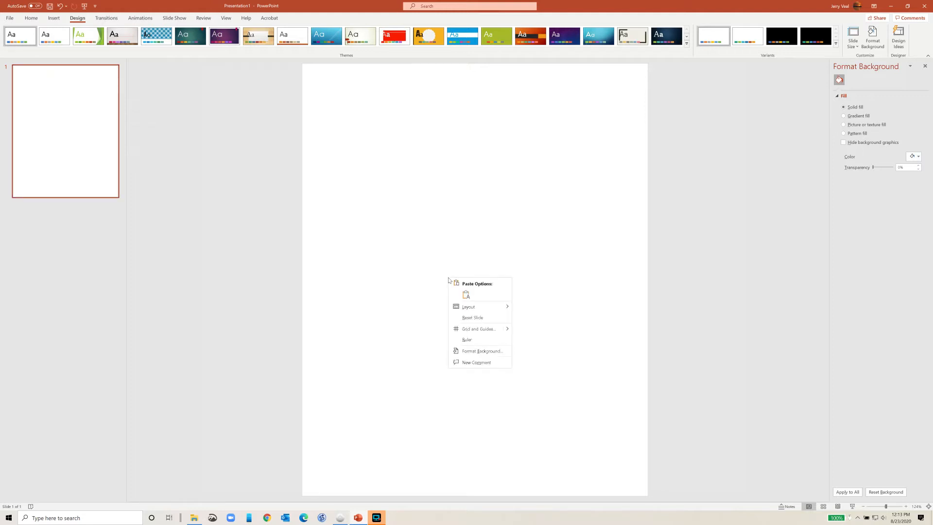
click(486, 351)
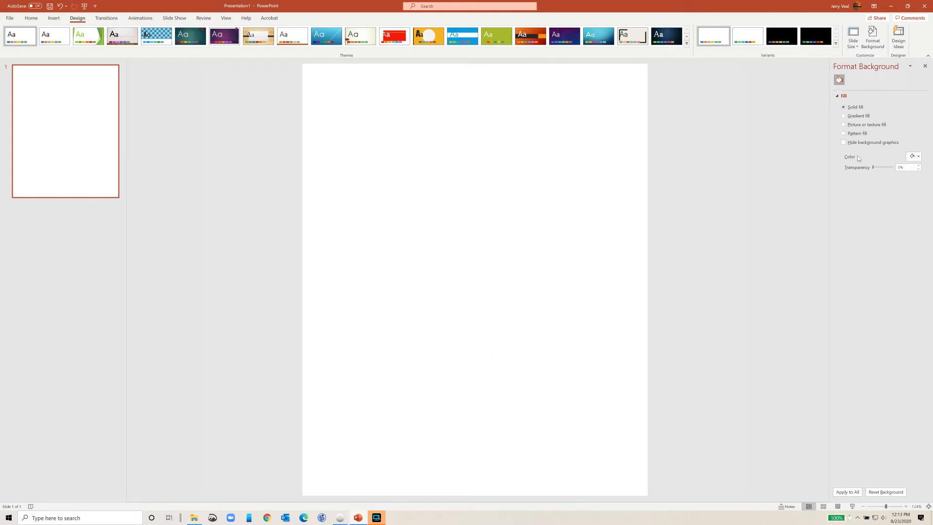
click(844, 134)
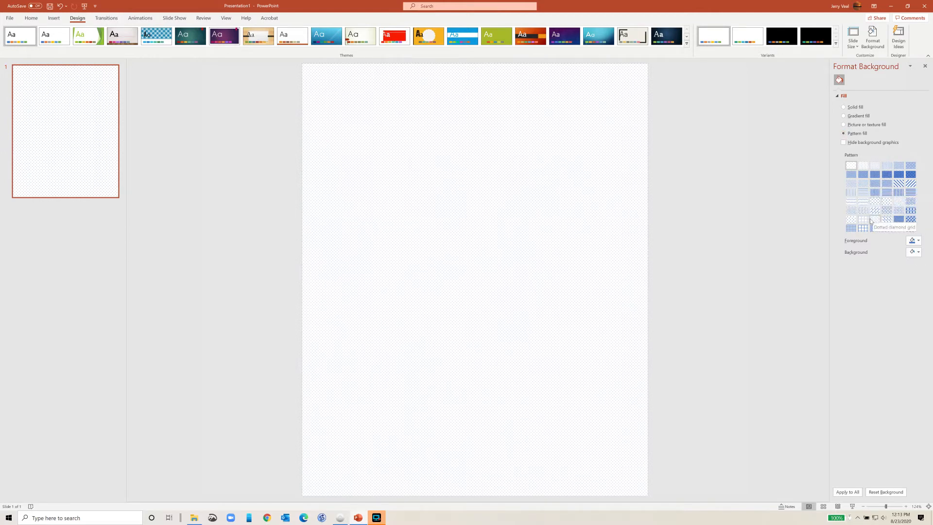
click(899, 220)
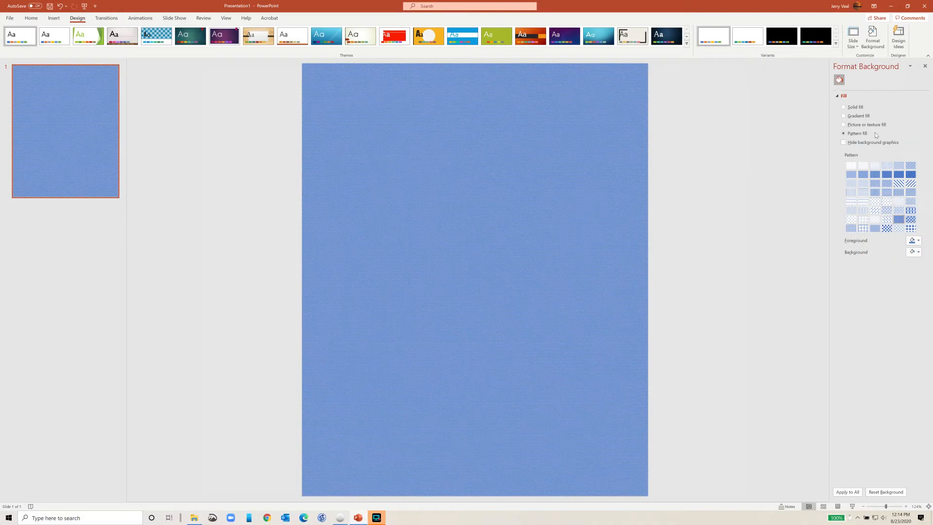
click(918, 241)
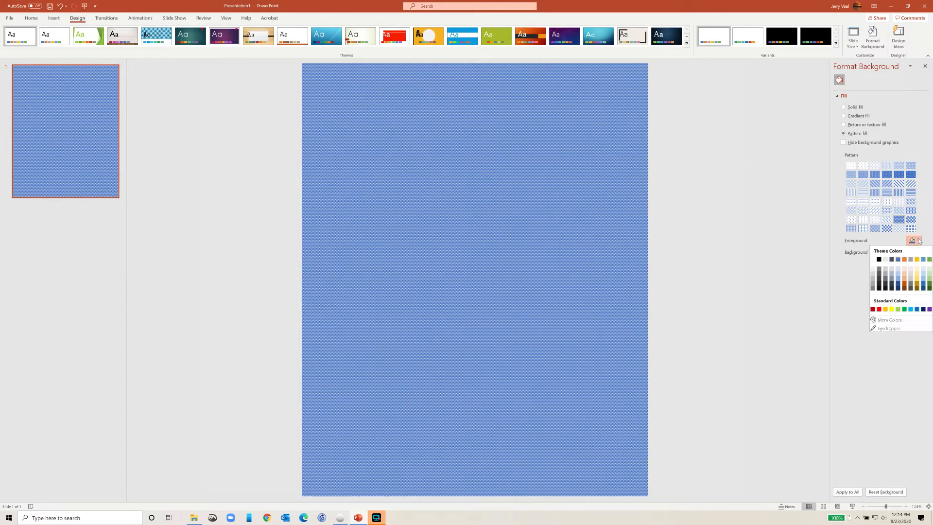
click(878, 259)
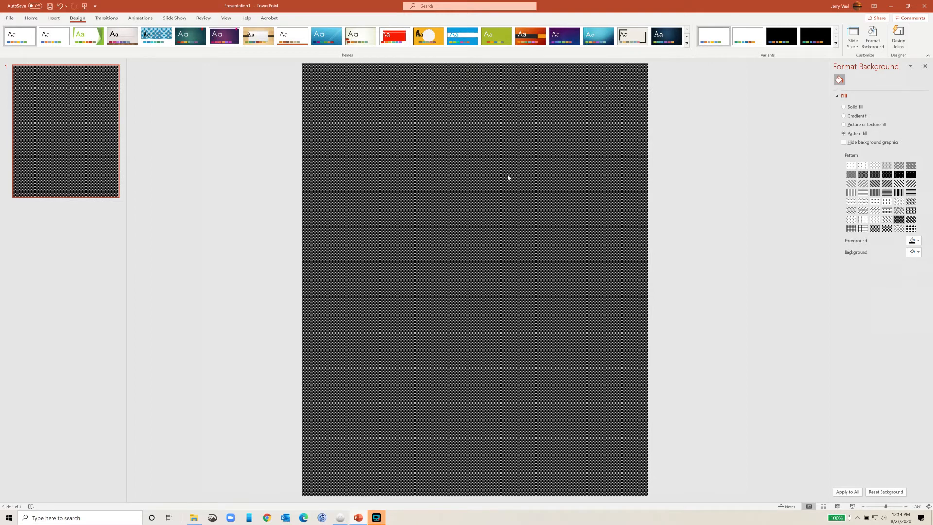
Draw a rectangle about 9.3 in high and 7.1 in wide inside the slide edges and fill it solid black.
click(53, 19)
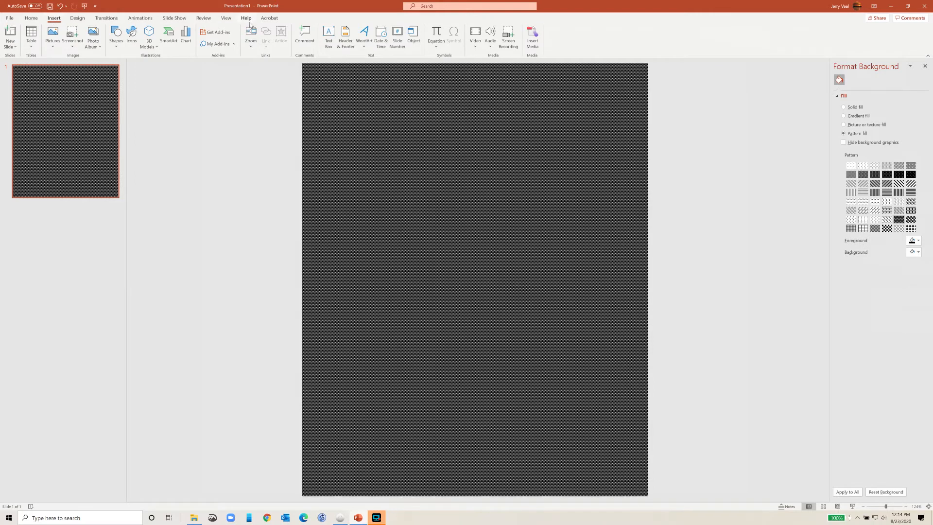
click(116, 36)
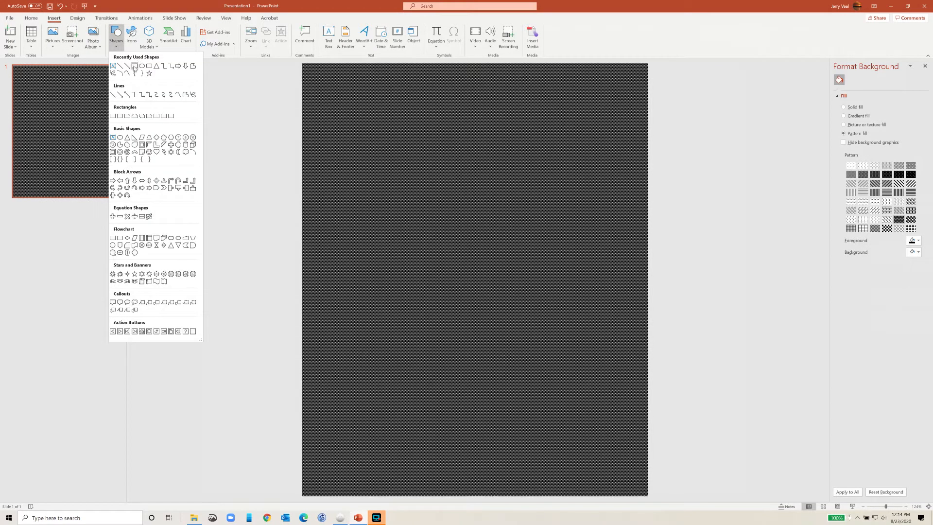
click(134, 66)
mouse_move(319, 79)
mouse_down()
mouse_move(450, 162)
mouse_move(636, 491)
mouse_move(628, 482)
mouse_up()
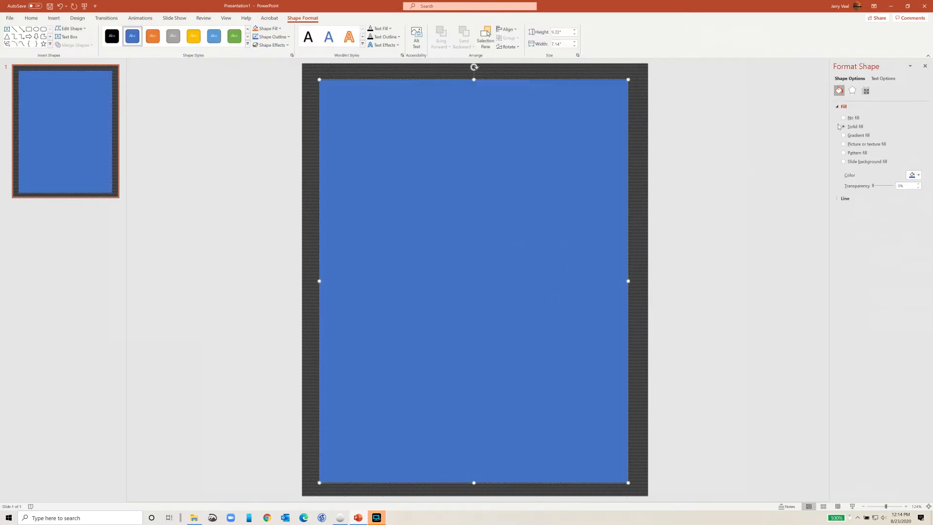
click(918, 175)
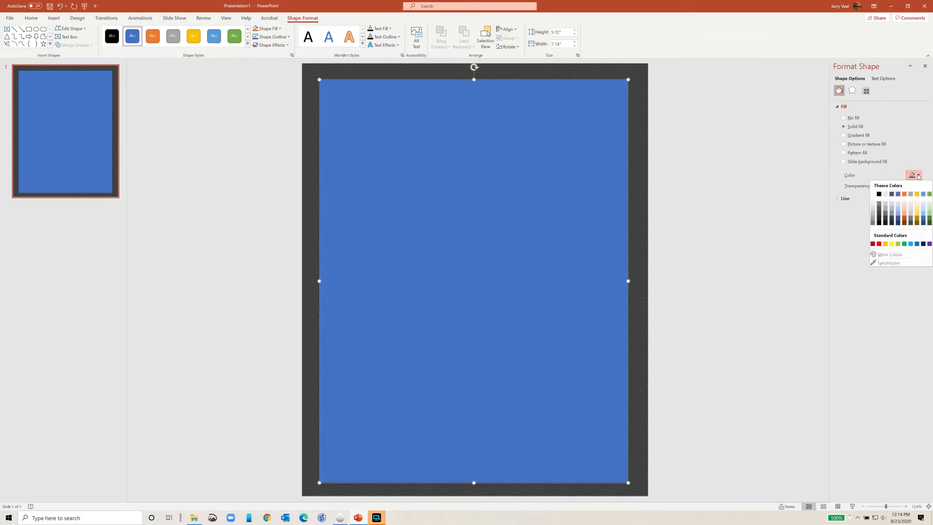
click(879, 194)
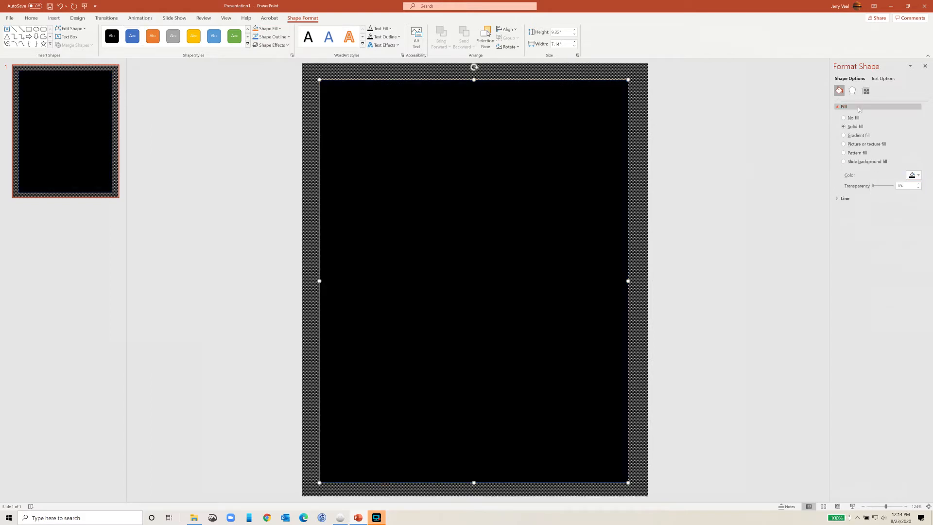
Set the black rectangle's height to 9 in and its width to 7 in.
click(865, 91)
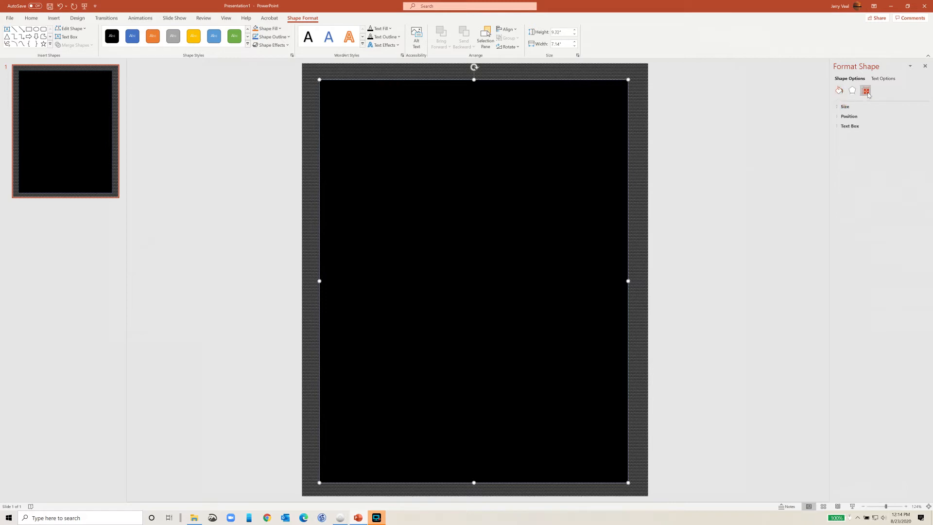
click(838, 107)
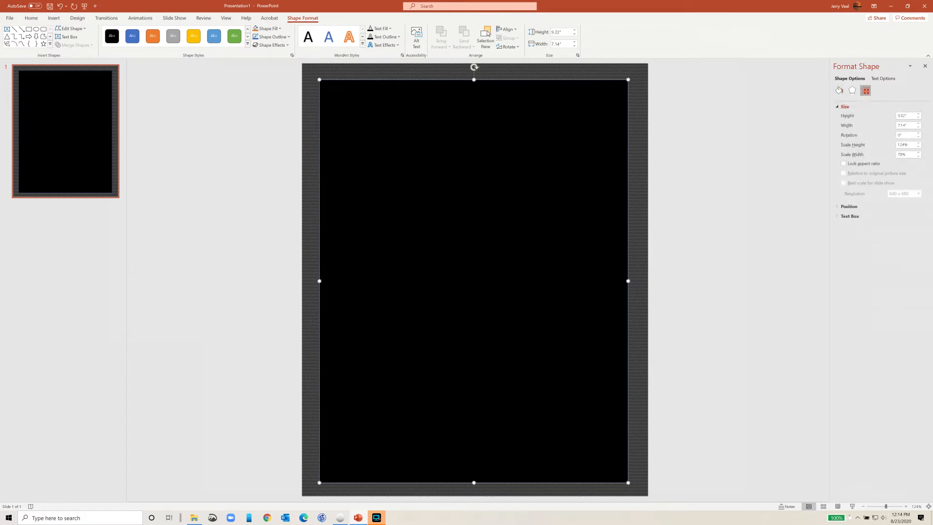
key(Tab)
text(9)
key(Tab)
text(7)
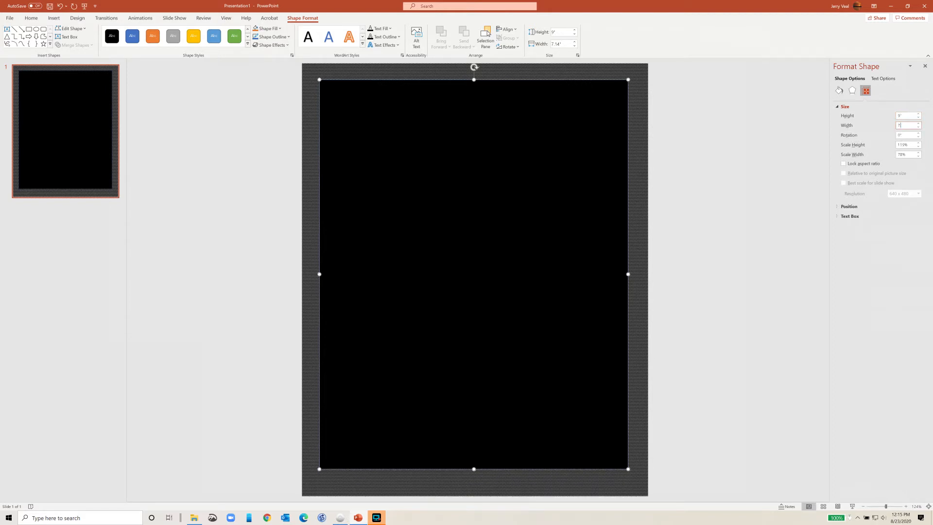
key(Return)
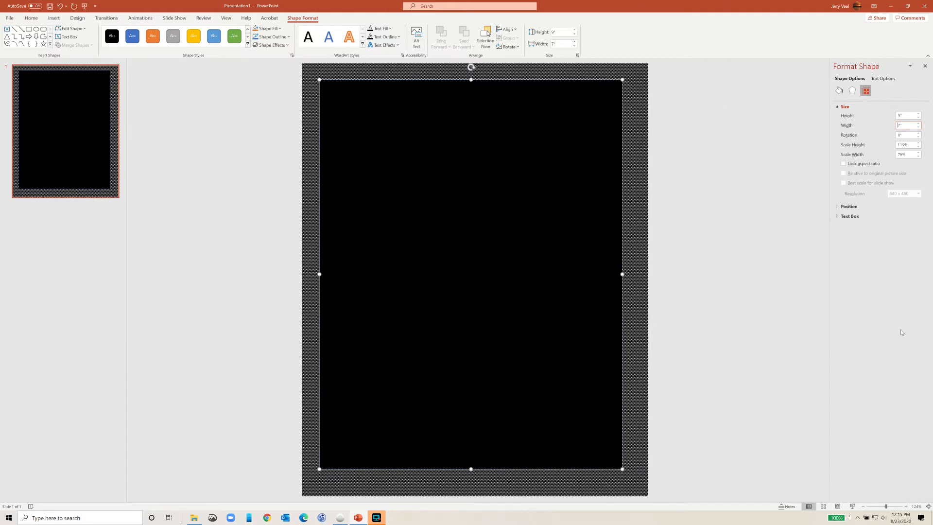
Nudge the black rectangle right and down in fine increments to center it within the patterned border.
click(493, 264)
key(ctrl+Right)
key(ctrl+Right)
key(ctrl+Right)
key(ctrl+Right)
key(ctrl+Right)
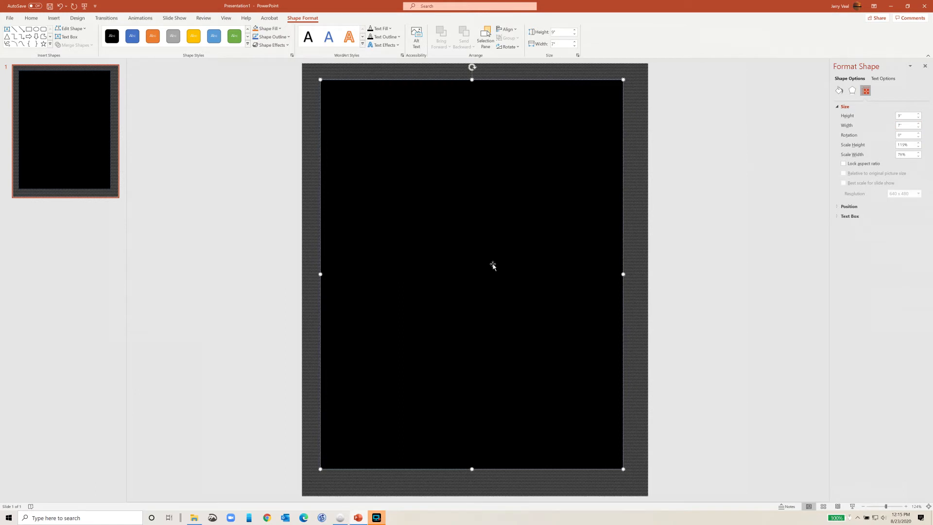
key(ctrl+Right)
key(ctrl+Right)
key(ctrl+Right)
key(ctrl+Right)
key(ctrl+Down)
key(ctrl+Down)
key(ctrl+Down)
key(ctrl+Down)
key(ctrl+Down)
key(ctrl+Down)
key(ctrl+Down)
key(ctrl+Down)
key(ctrl+Down)
key(ctrl+Down)
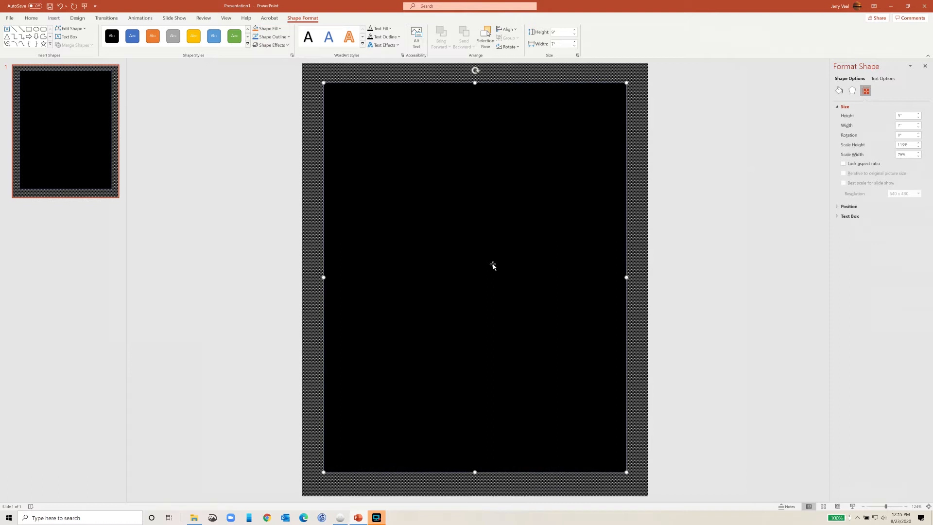
key(ctrl+Down)
key(ctrl+Down)
key(ctrl+Right)
key(ctrl+Right)
key(ctrl+Right)
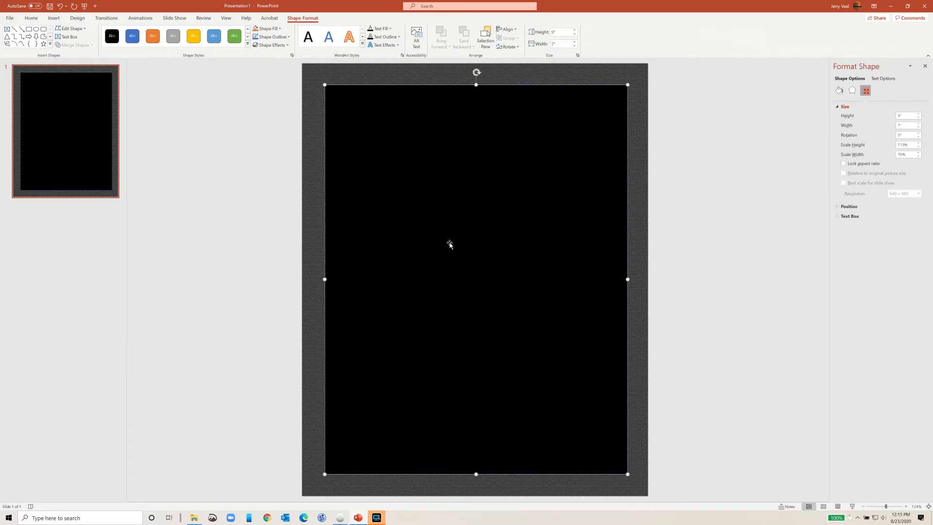
Start saving a copy of the presentation in the Borders folder inside Photo Club on the Desktop.
click(10, 18)
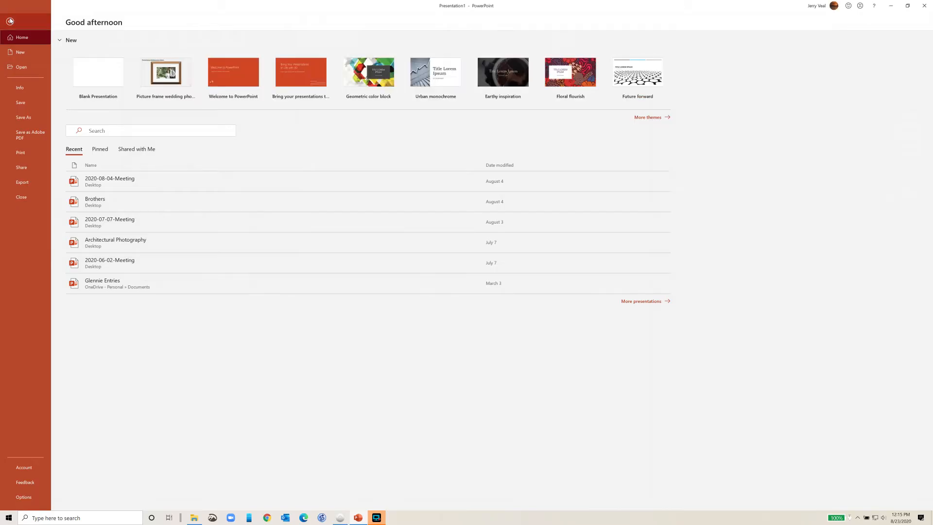
click(29, 117)
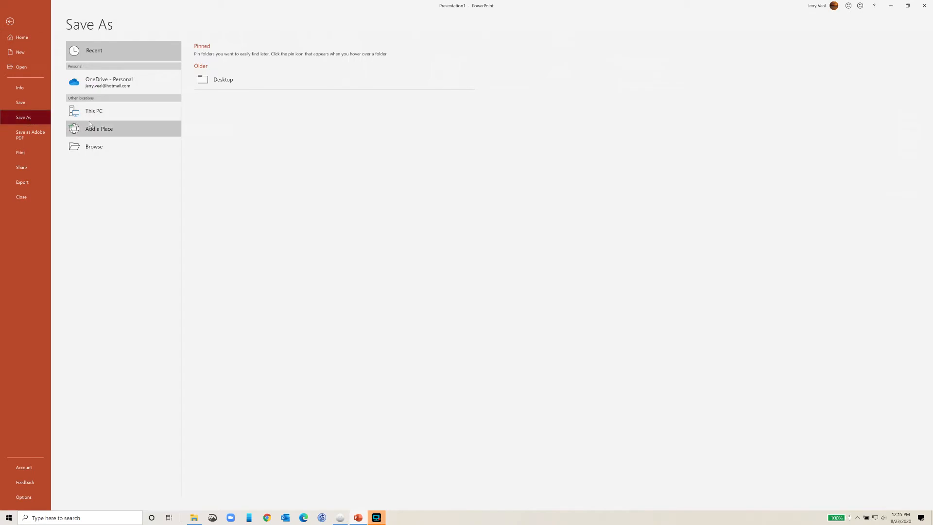
click(230, 80)
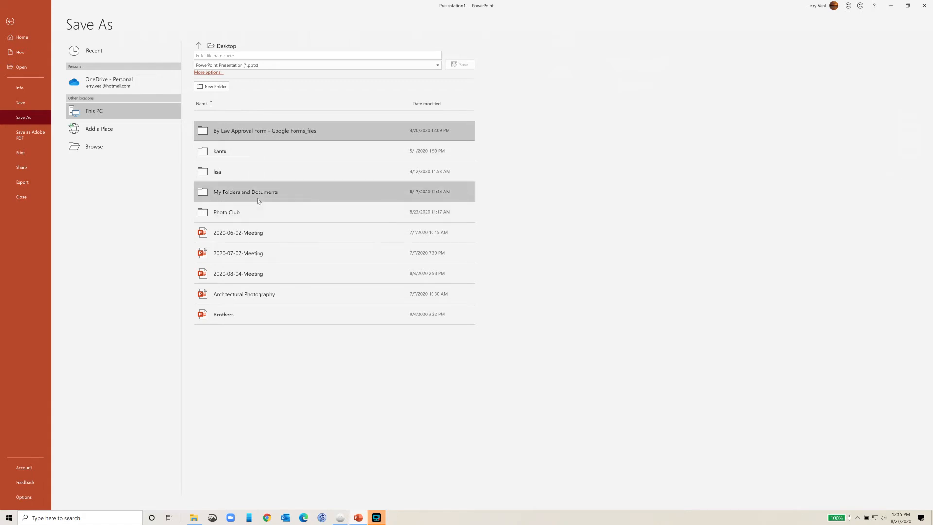
click(255, 210)
click(265, 141)
Name the file "custom border" and export only the current slide in PNG Portable Network Graphics format.
click(272, 56)
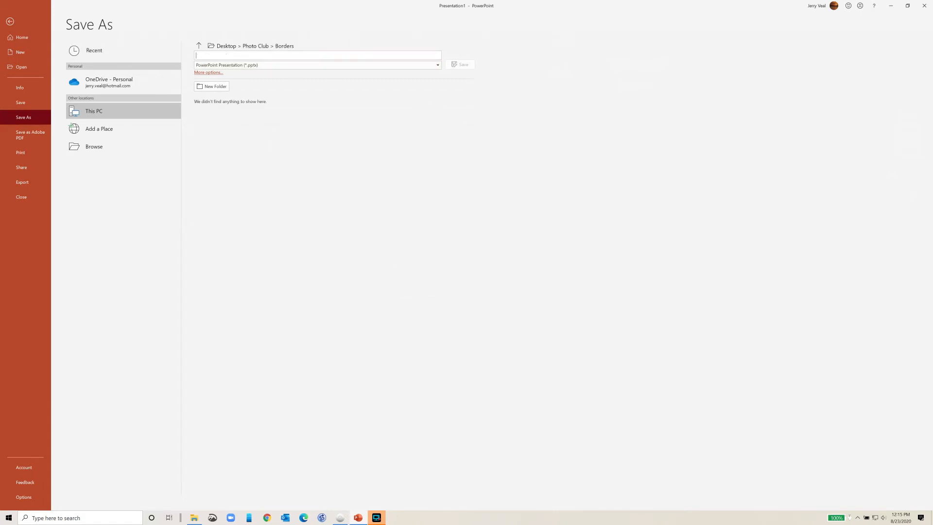
text(custom border)
click(438, 66)
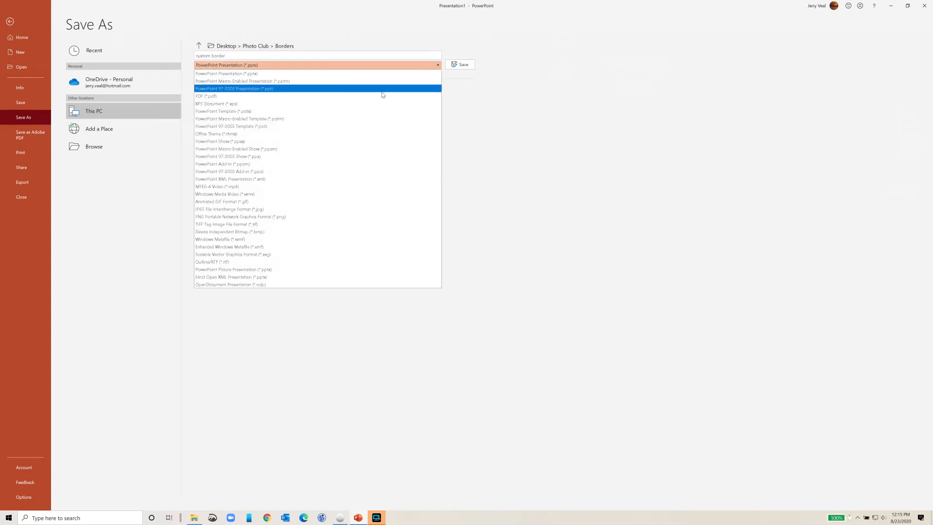
click(314, 216)
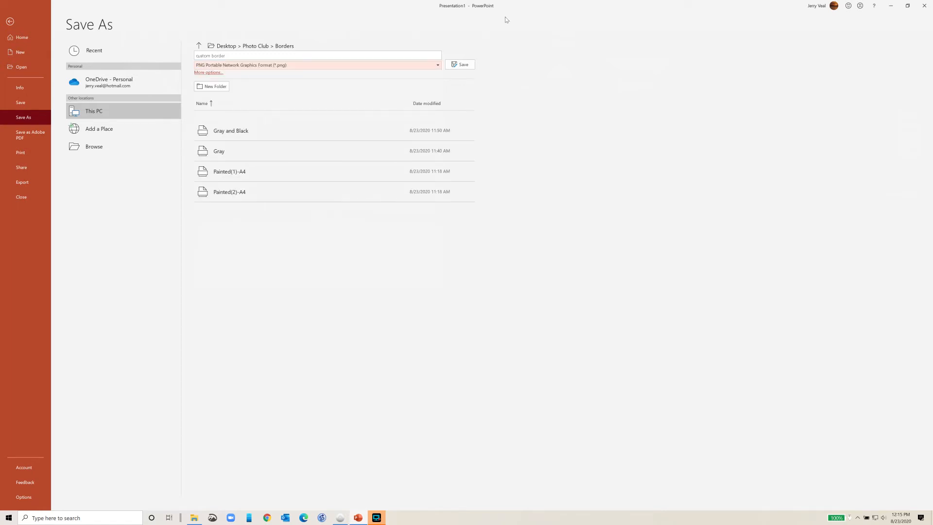
click(460, 66)
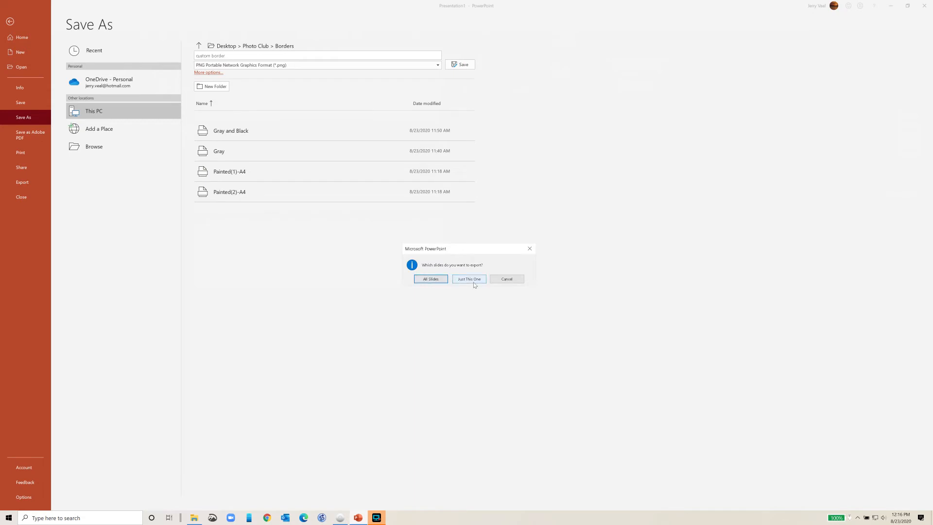
click(474, 280)
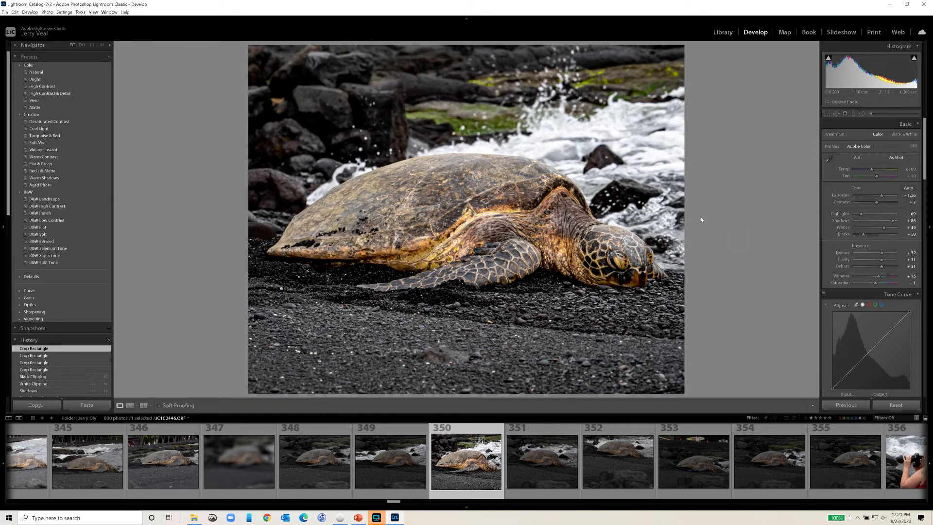
Open the turtle photo in Lightroom's Print module and turn off Rotate to Fit, leaving Zoom to Fill on.
click(873, 33)
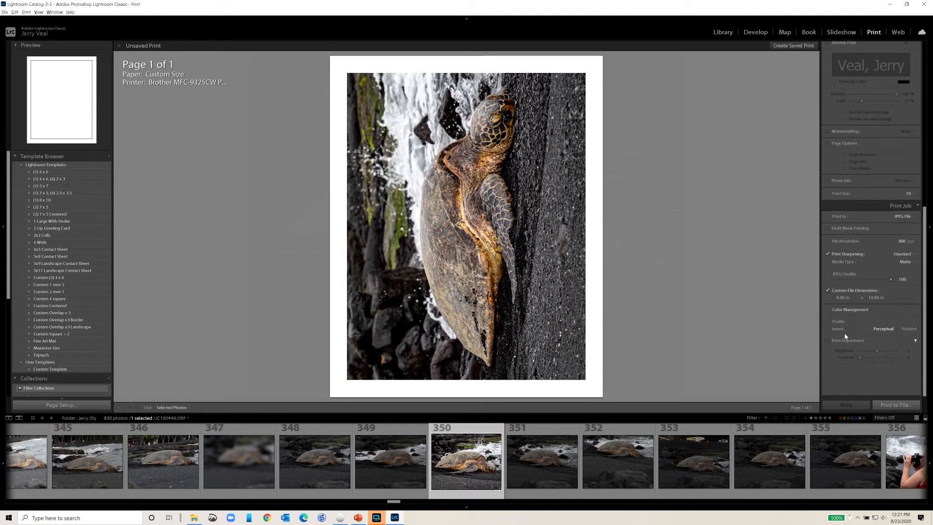
scroll(838, 262, up, 5)
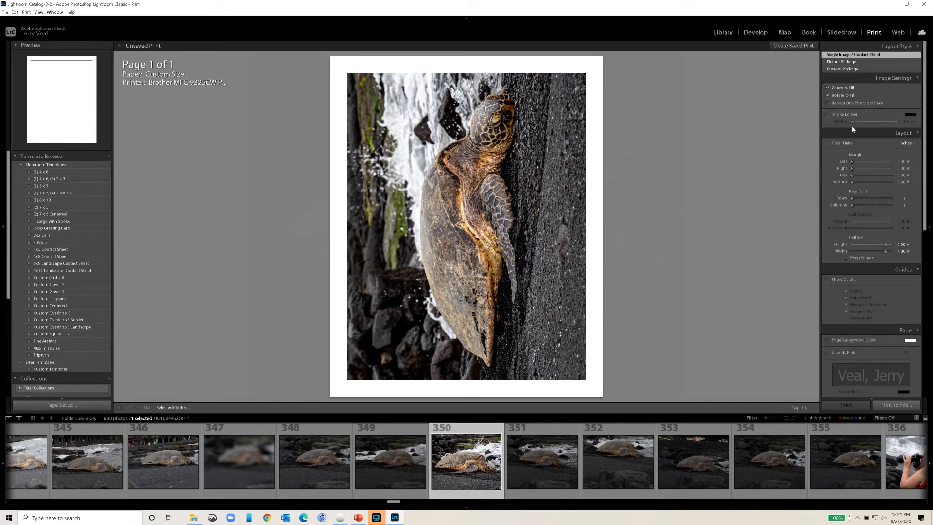
click(828, 88)
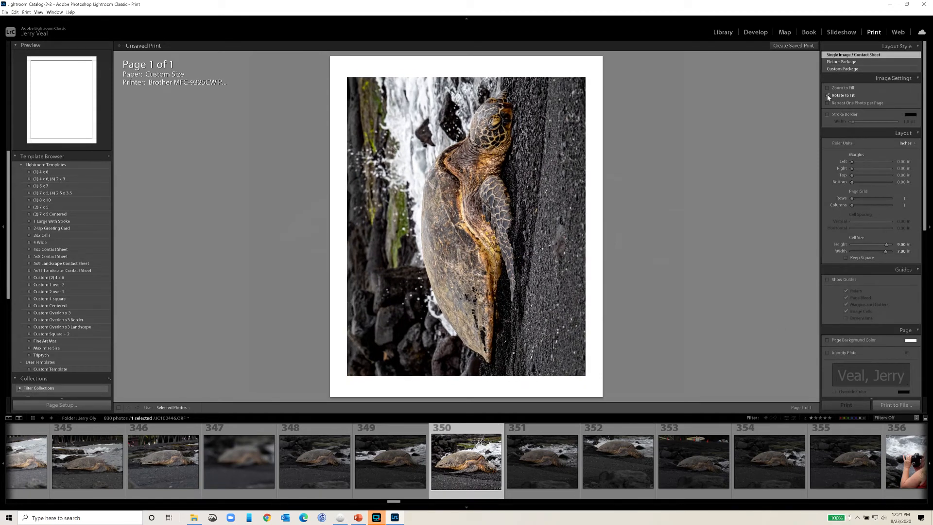
click(828, 95)
click(828, 87)
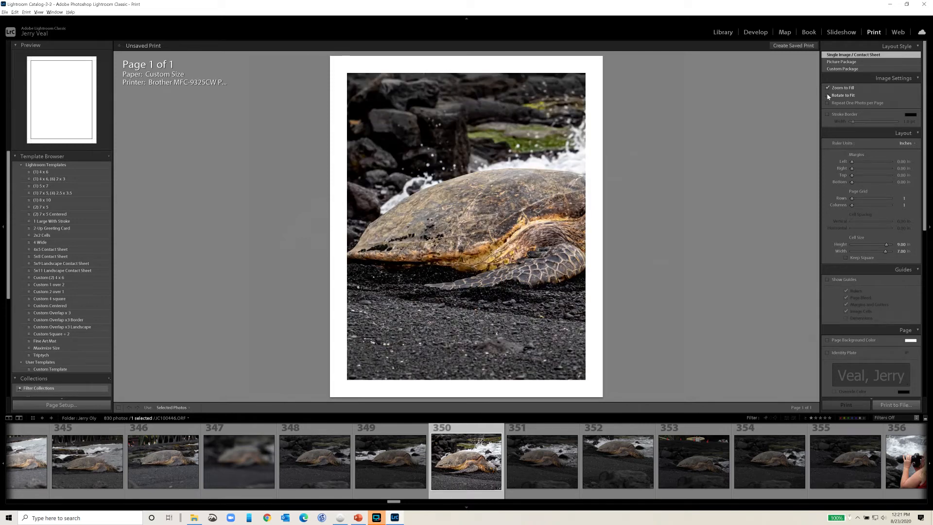
Turn Rotate to Fit back on for the turtle photo and review the print job's JPEG output and custom file dimensions.
click(828, 95)
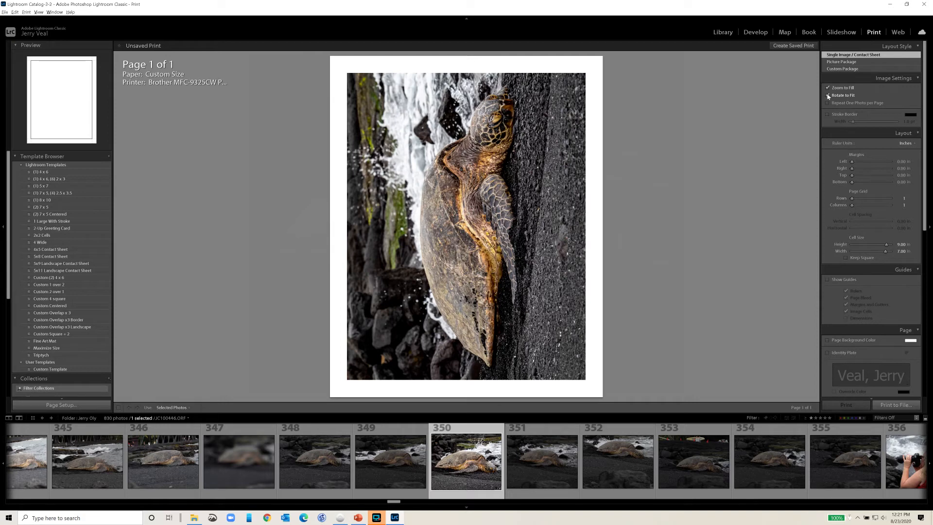
scroll(856, 148, down, 6)
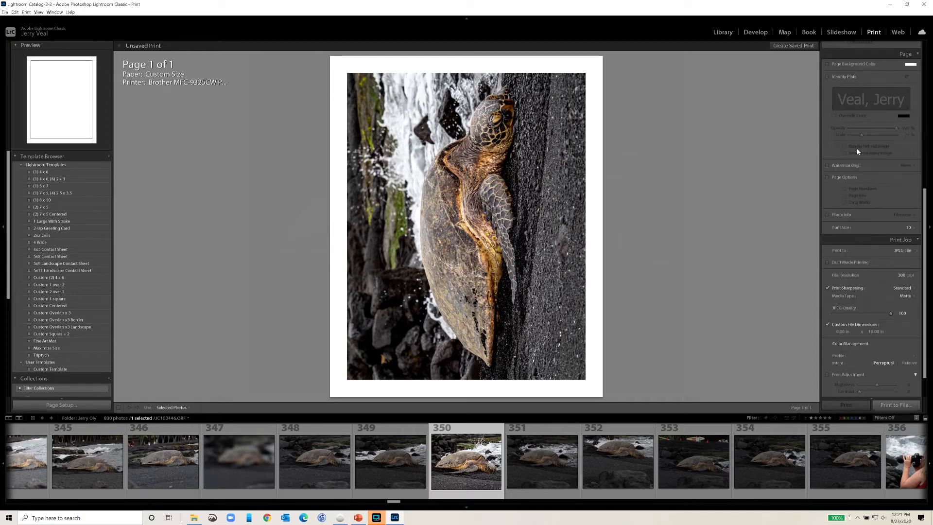
scroll(856, 151, down, 1)
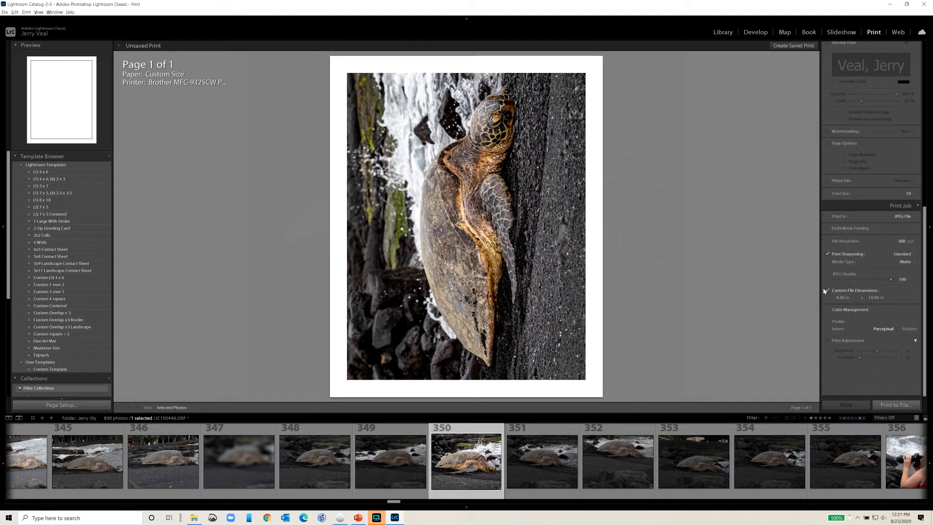
scroll(887, 294, up, 8)
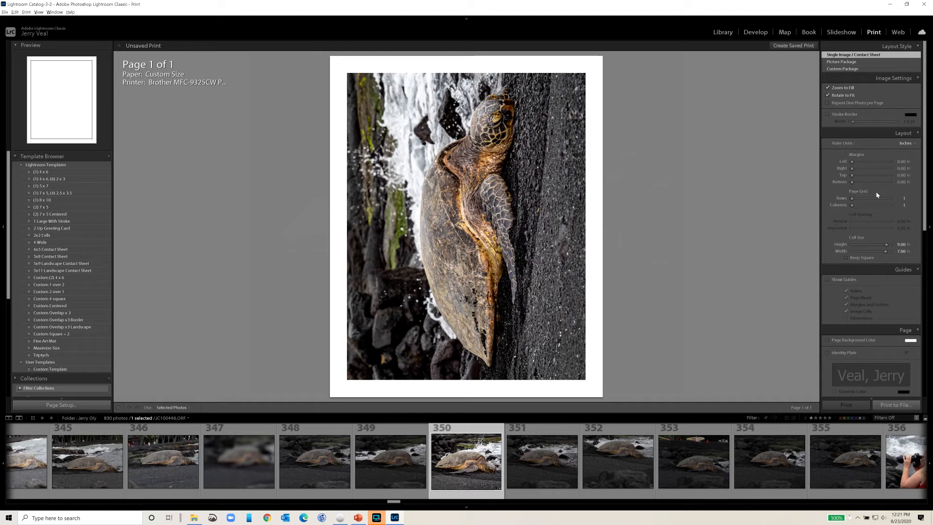
Turn on the Identity Plate for the print page and open its editor.
scroll(878, 189, down, 2)
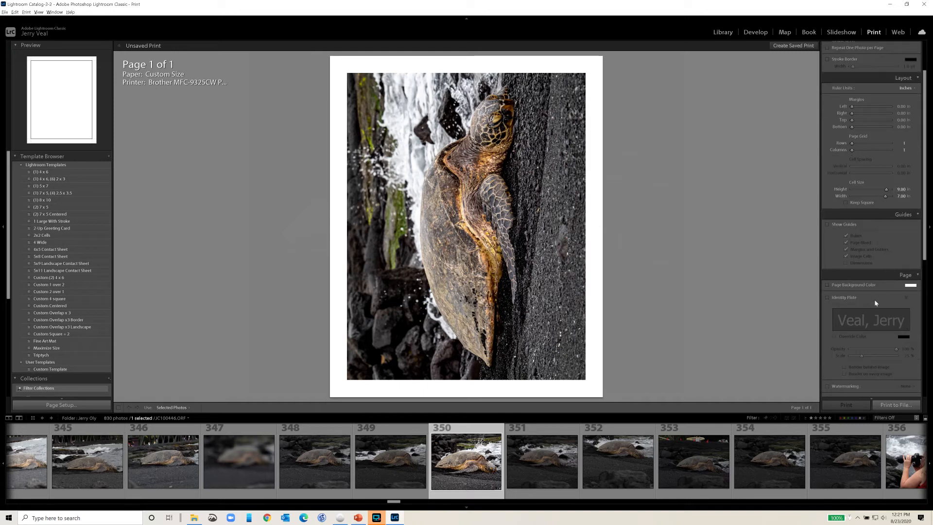
click(828, 298)
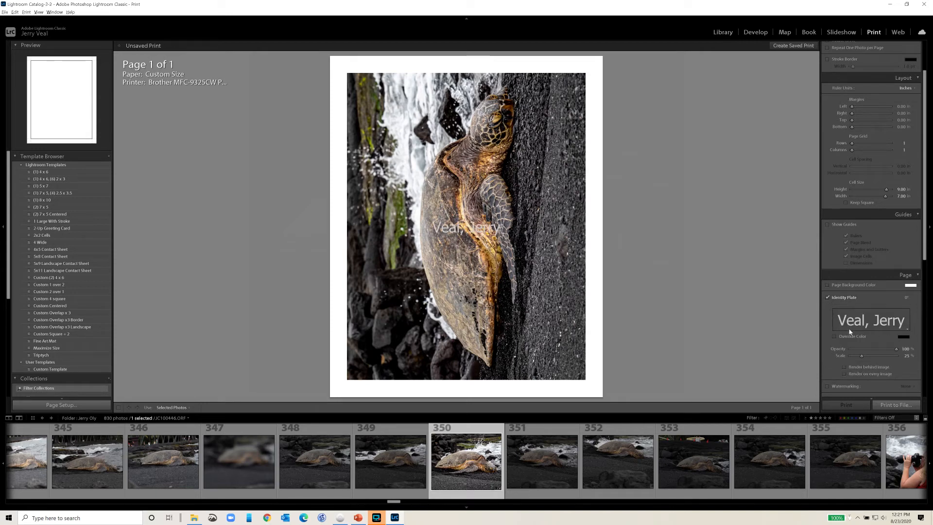
click(908, 329)
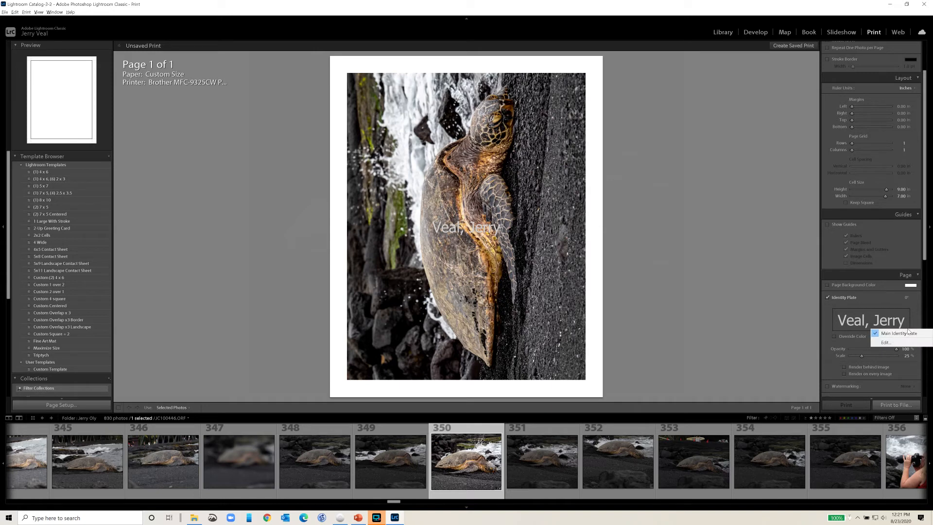
click(887, 343)
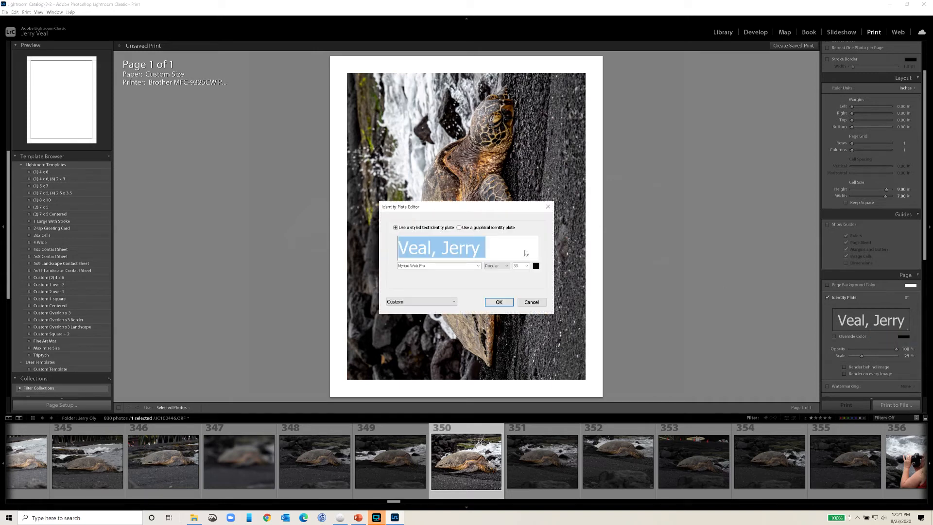
Switch to a graphical identity plate and load the "custom border" image from the Borders folder.
click(459, 228)
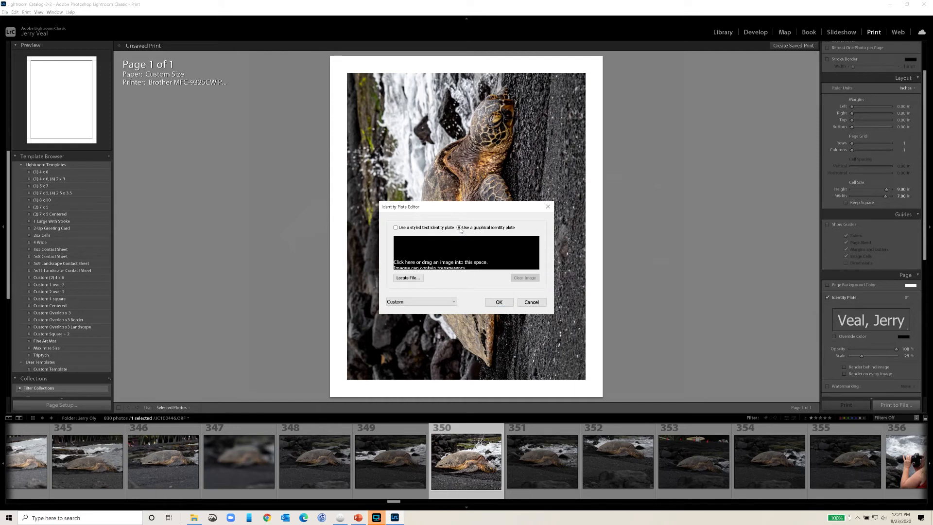
click(408, 277)
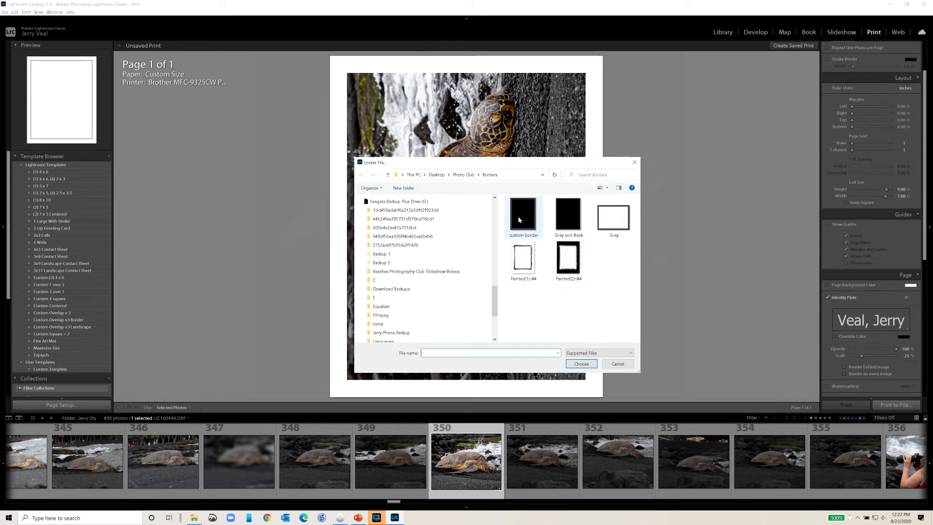
click(530, 217)
click(586, 366)
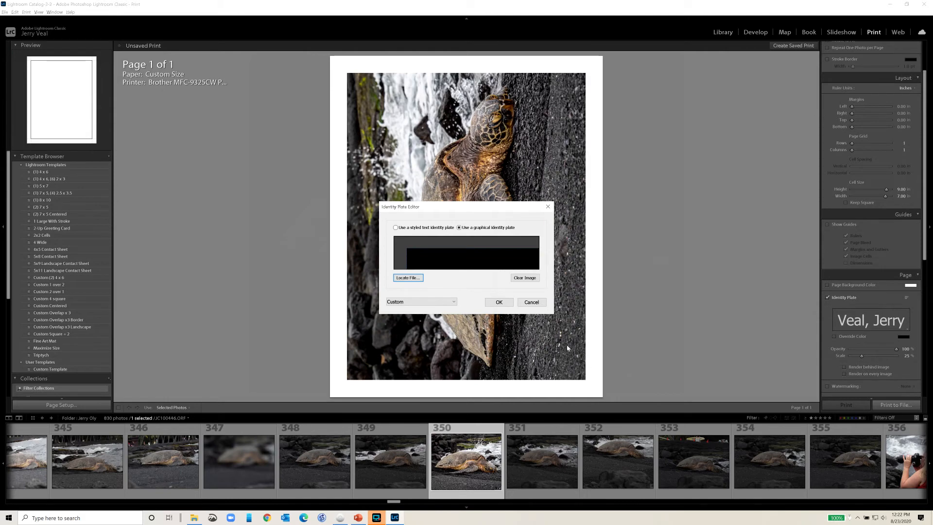
click(504, 302)
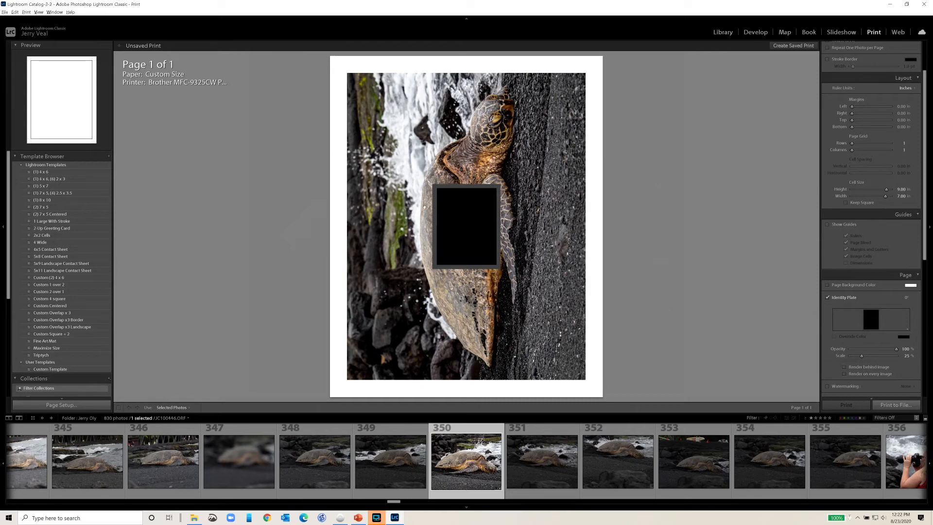
Scale the border to 100 % behind the image, and reduce the photo cell to 7.96 in high by 5.70 in wide.
drag(862, 357, 922, 357)
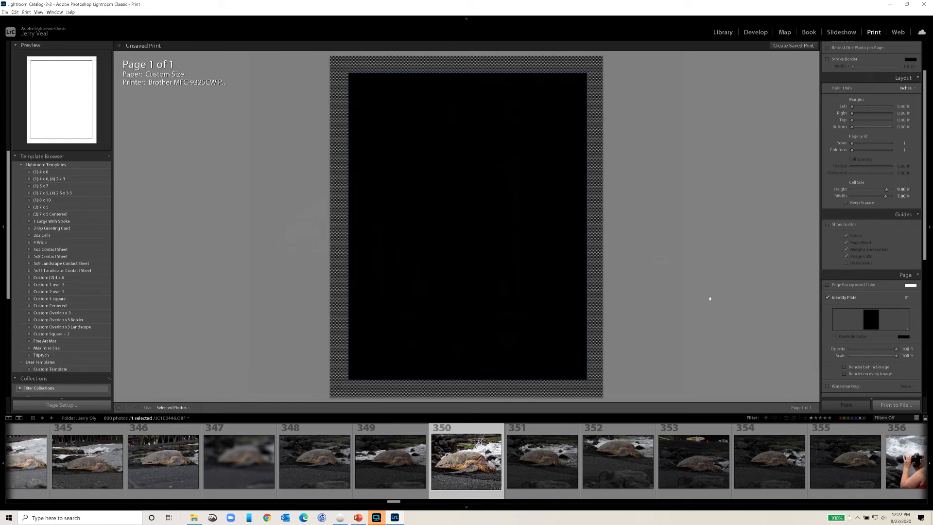
click(845, 368)
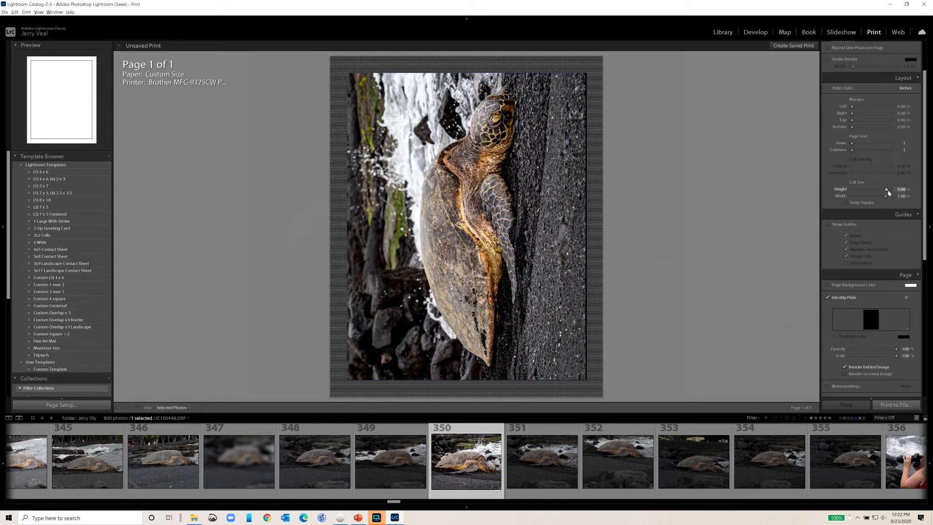
mouse_move(886, 191)
mouse_down()
mouse_move(878, 198)
mouse_move(884, 191)
mouse_up()
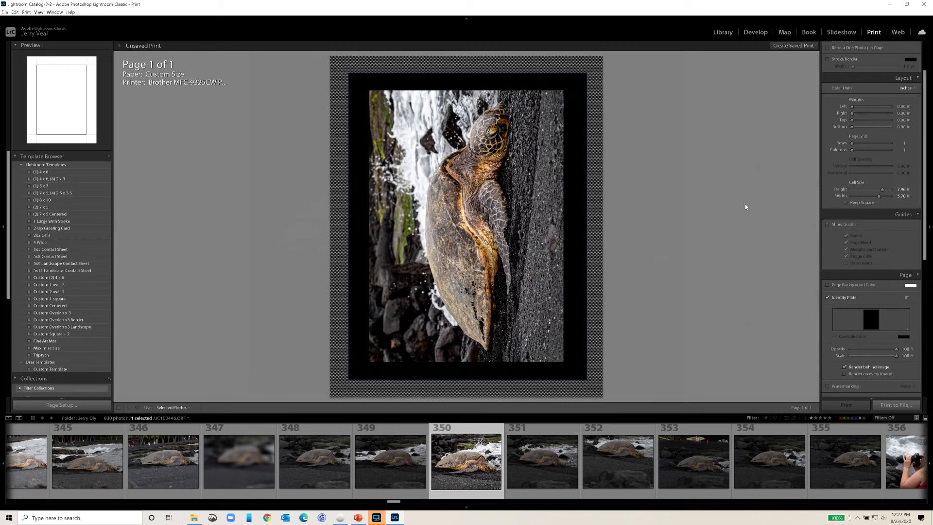
Set the print job's color management profile to Adobe RGB.
scroll(891, 235, down, 5)
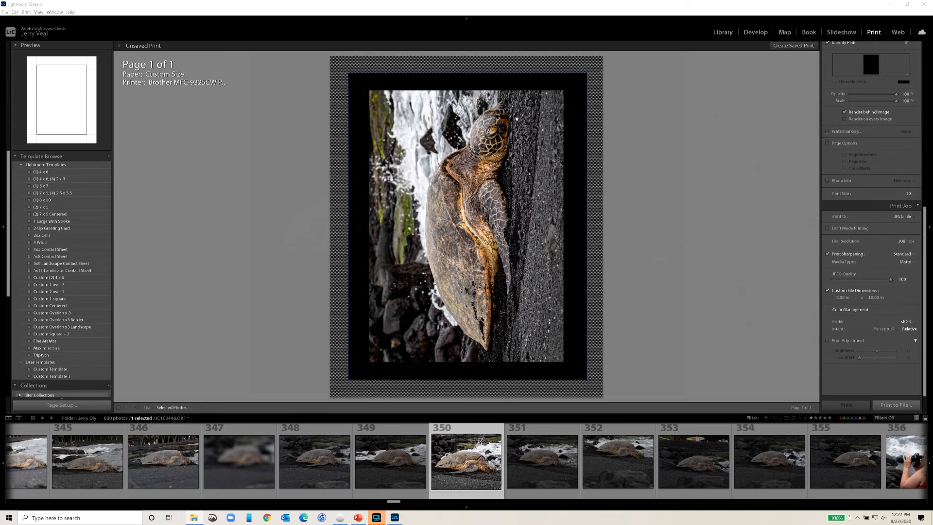
click(914, 323)
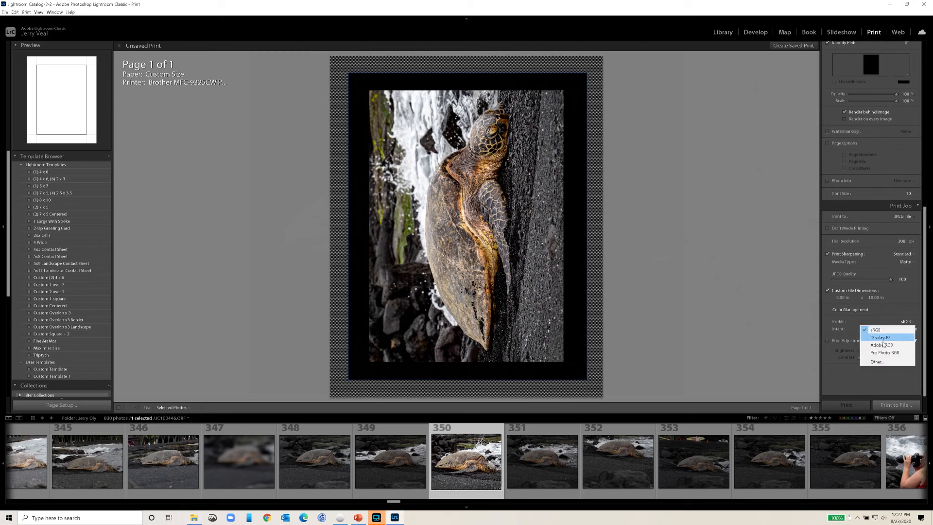
click(883, 345)
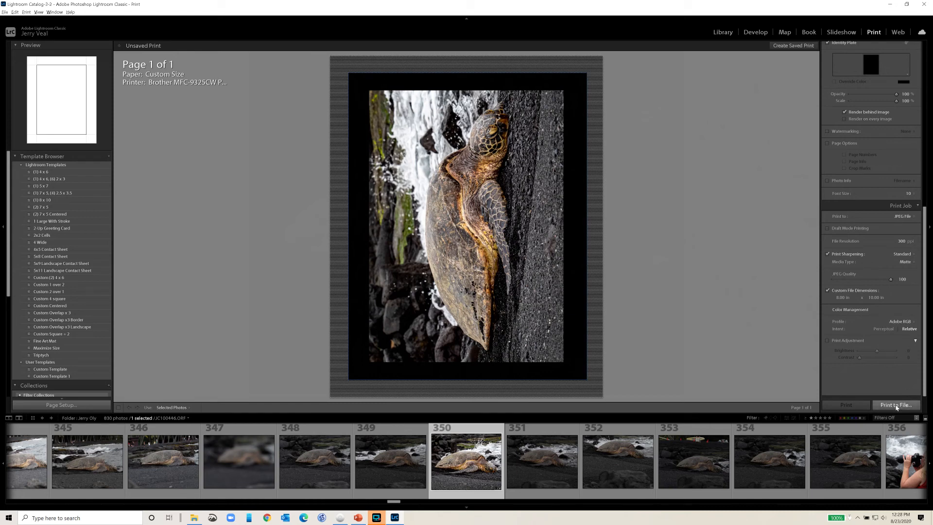
Print the page to a JPEG file, replacing the existing "test photo" in the Borders folder.
click(896, 406)
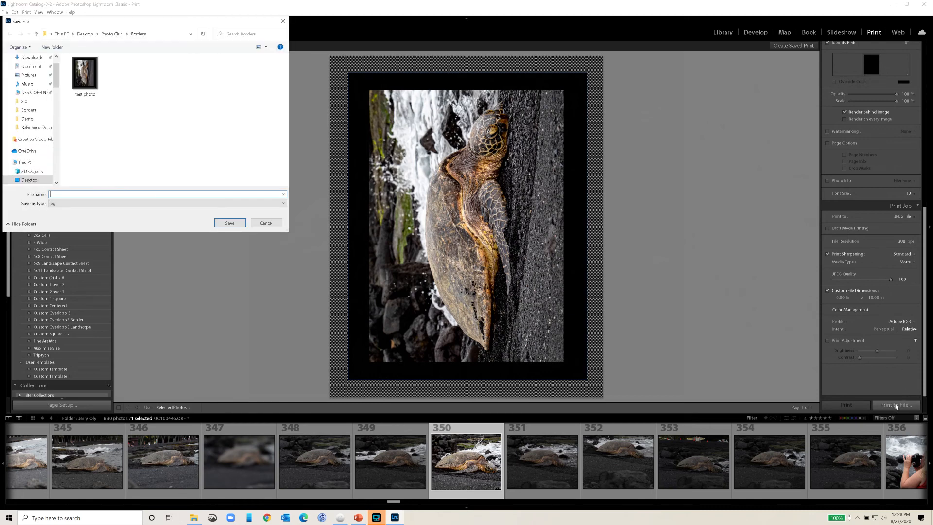
click(85, 75)
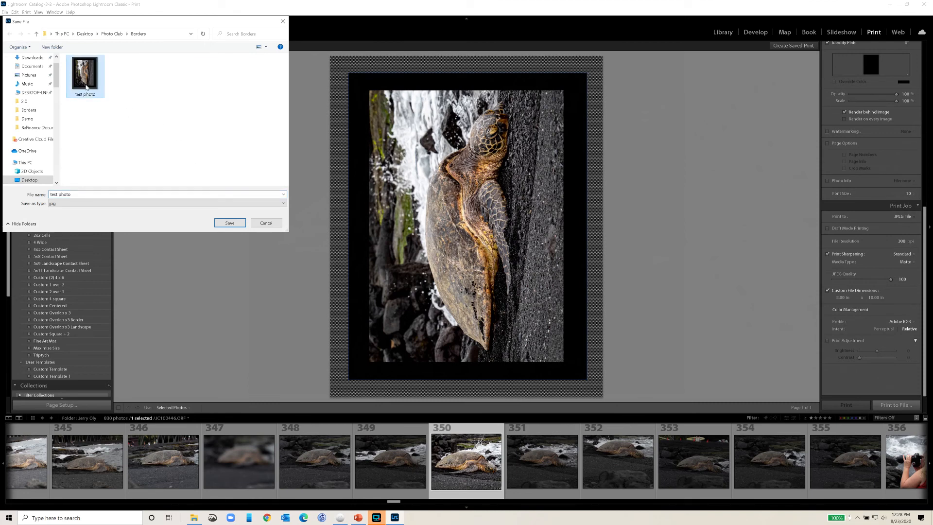
click(230, 224)
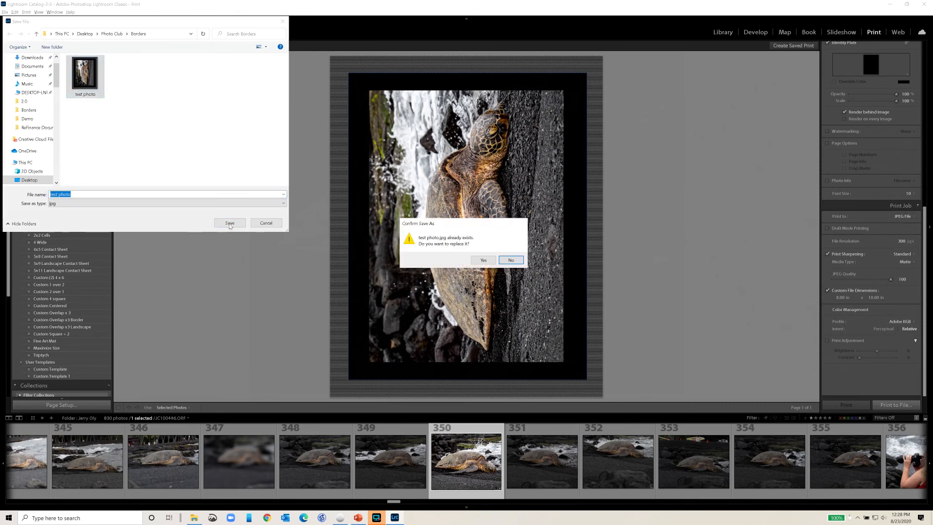
click(483, 260)
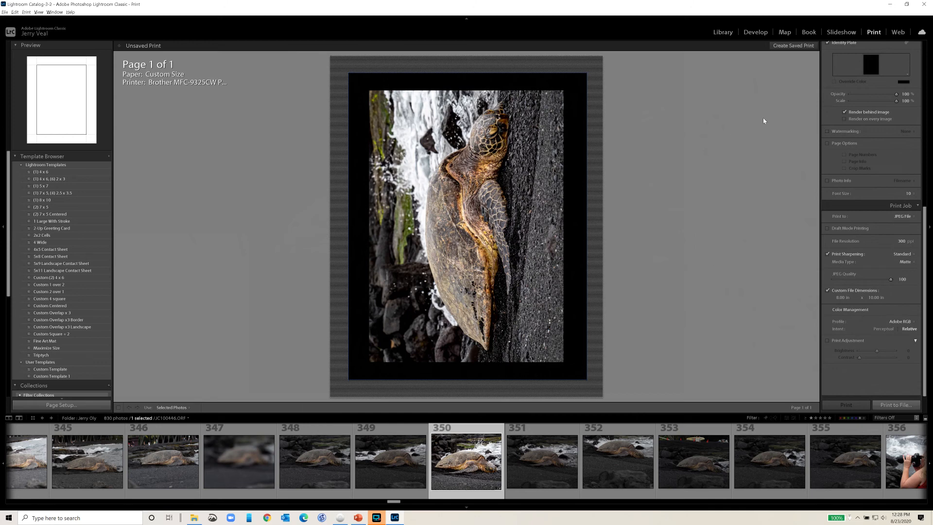
Close Lightroom, open "test photo" from the Borders folder in a maximized Photos window, and rotate it to landscape orientation.
click(923, 4)
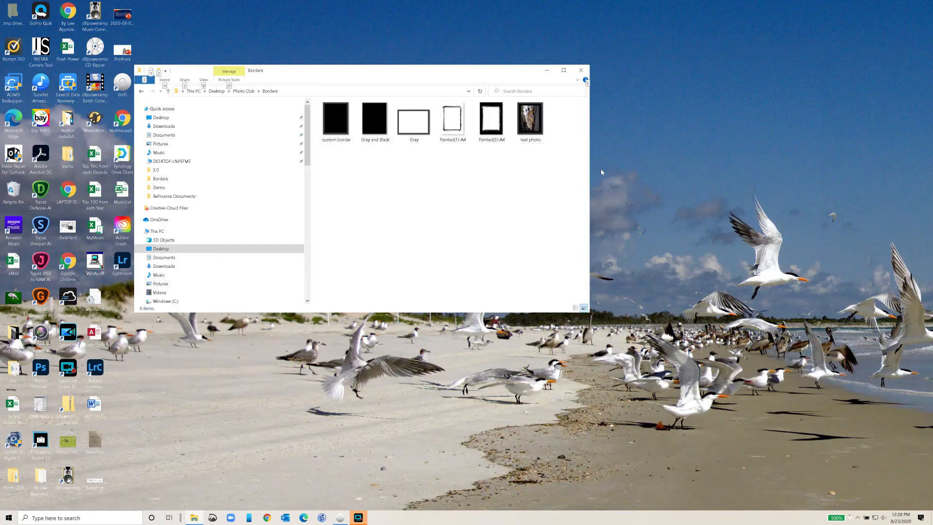
double_click(532, 124)
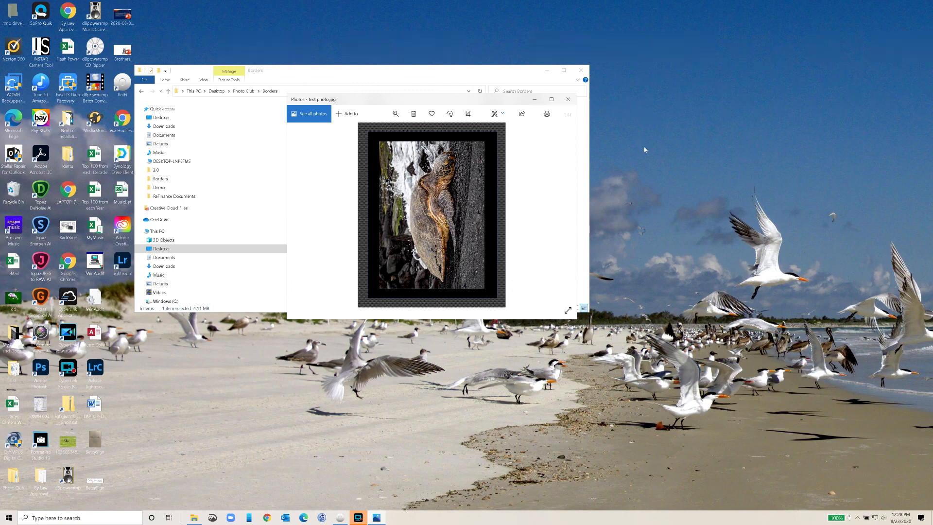
click(551, 100)
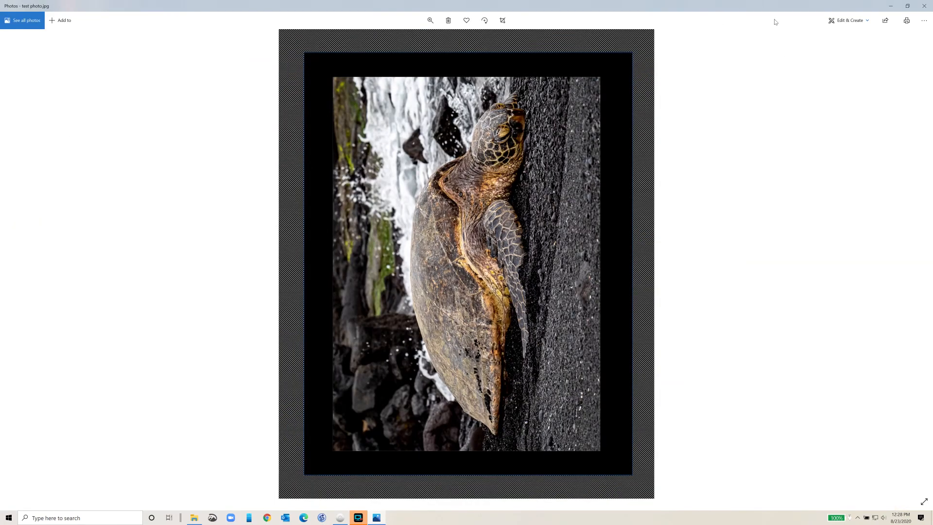
click(484, 21)
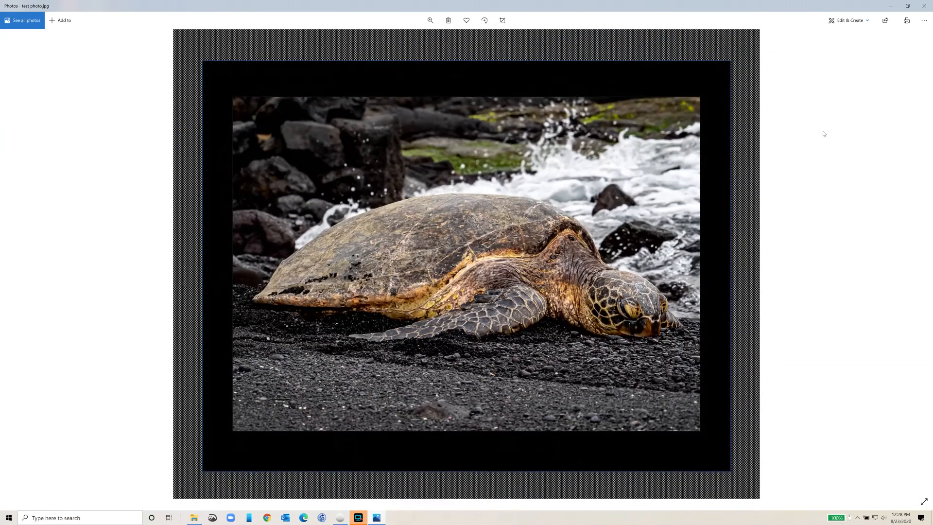